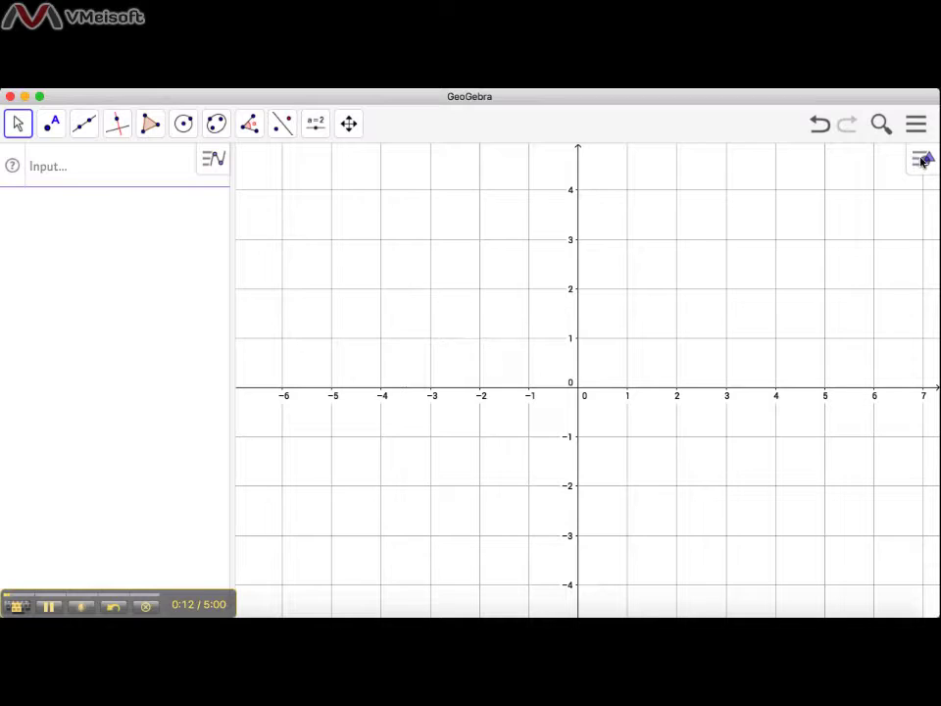
Turn off the grid in the graphics view.
click(782, 160)
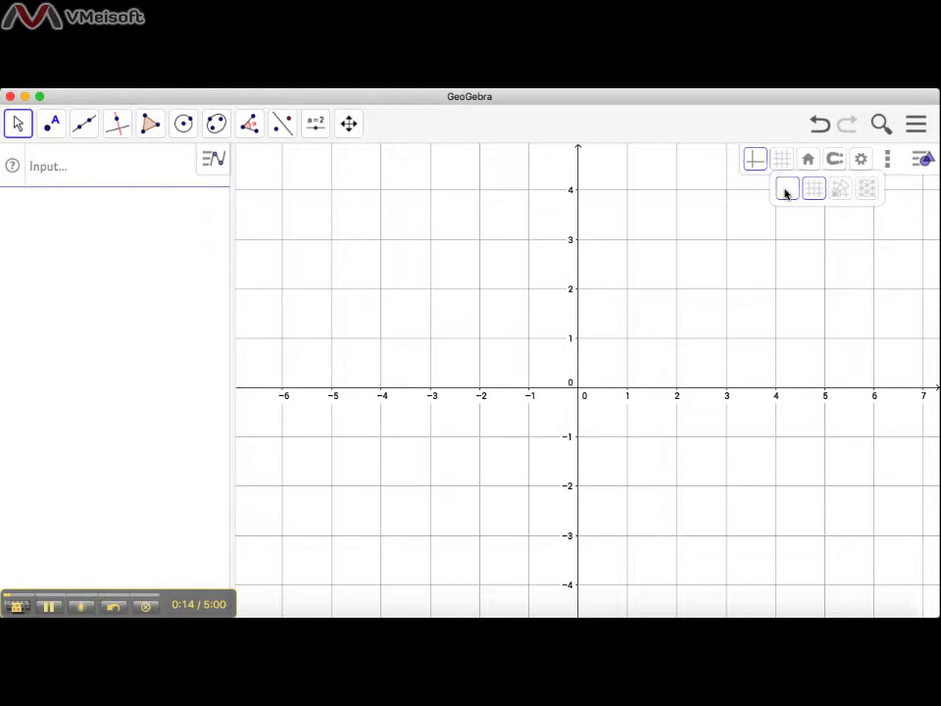
click(786, 194)
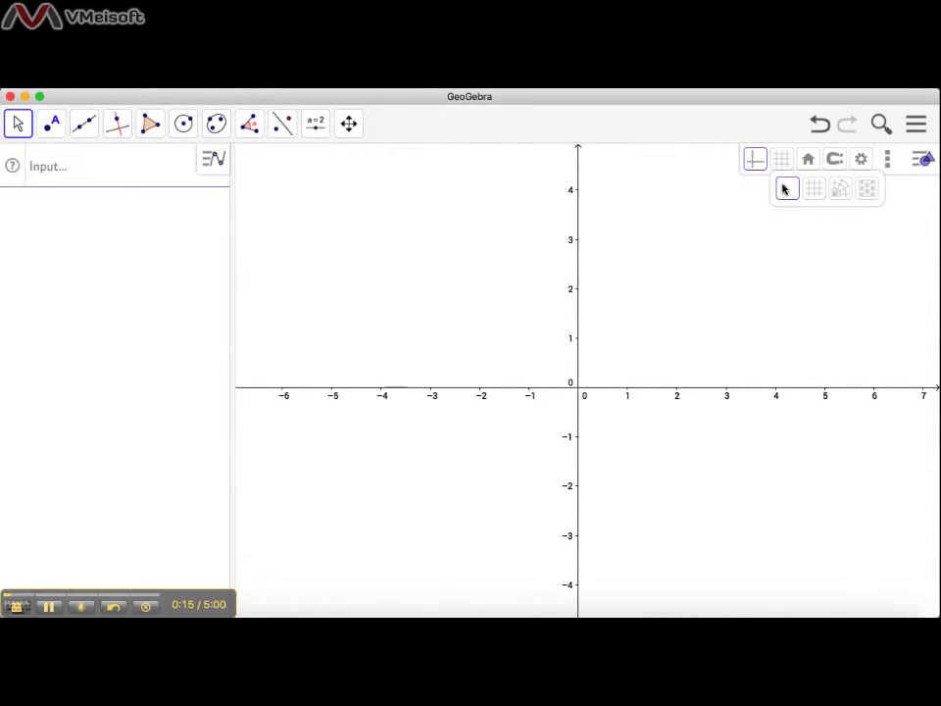
click(923, 160)
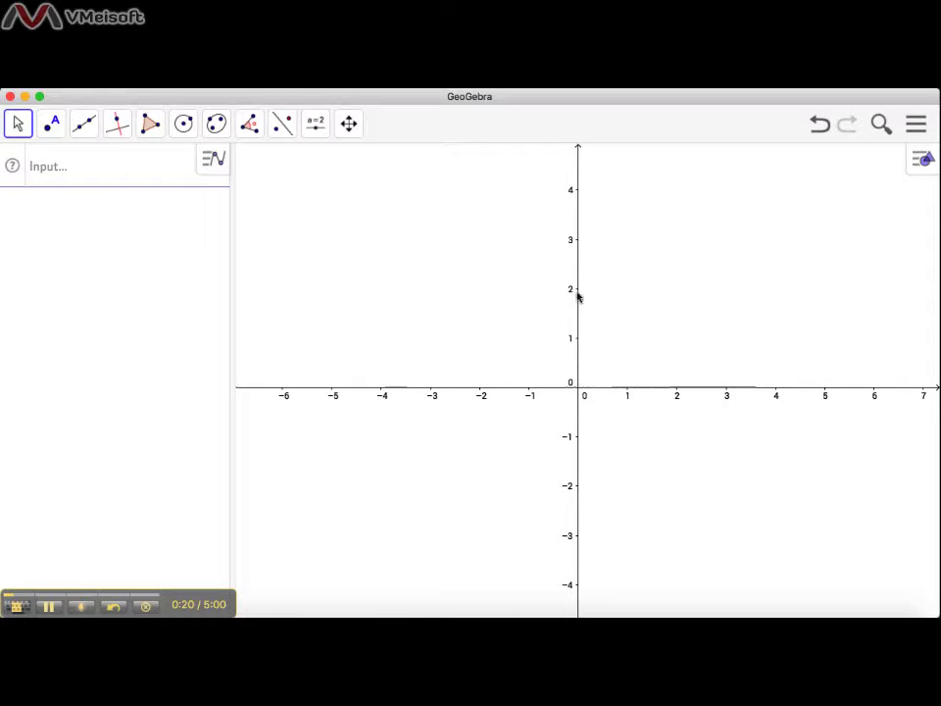
Hide the y-axis in the graphics view so only the horizontal axis is displayed.
right_click(626, 279)
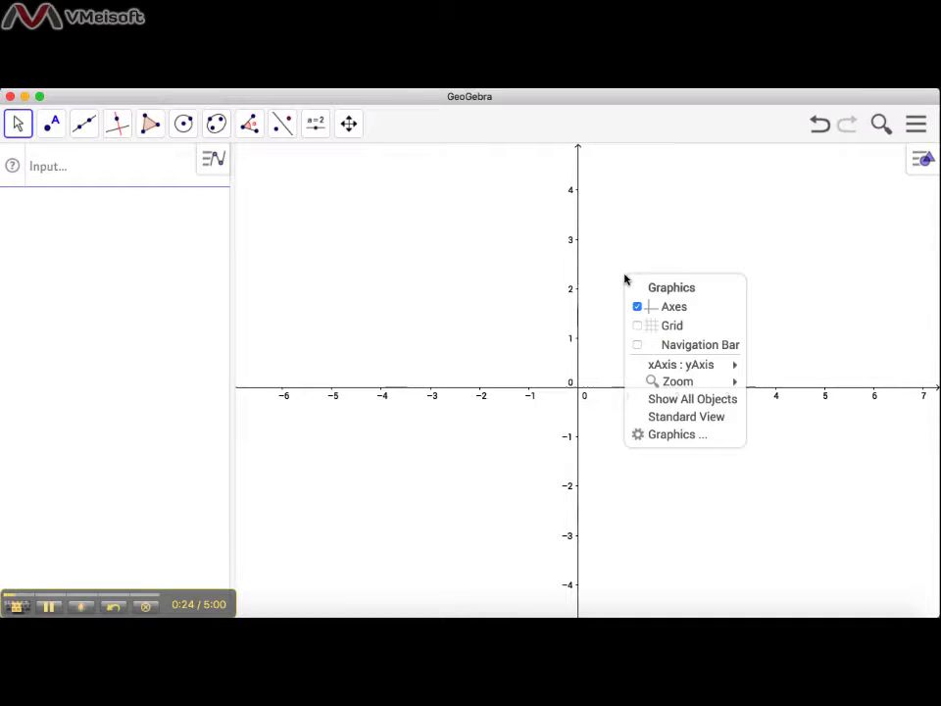
click(642, 437)
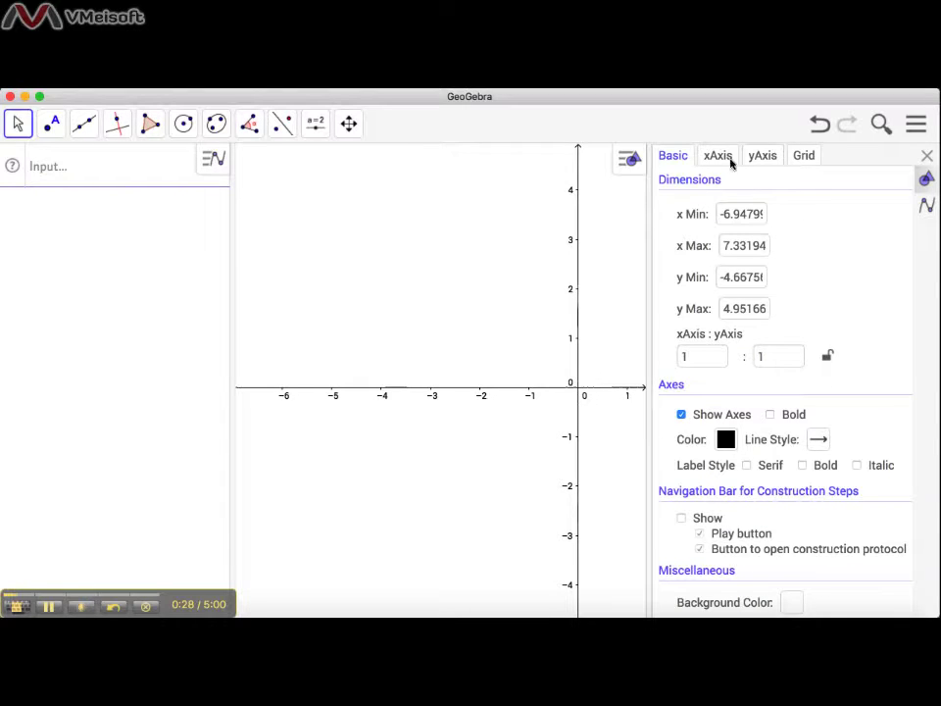
click(758, 159)
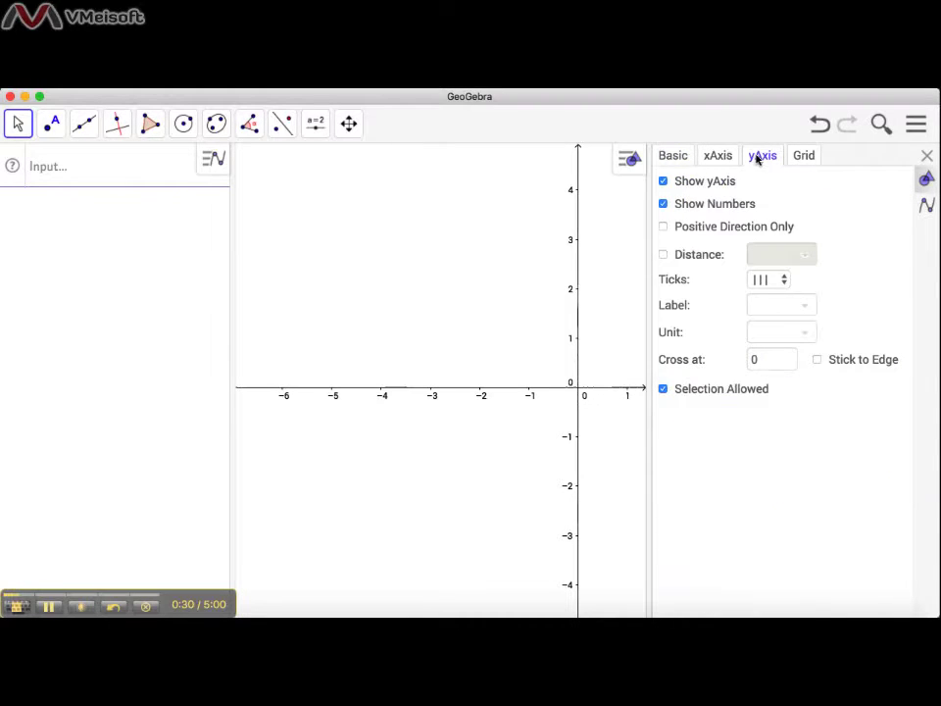
click(664, 182)
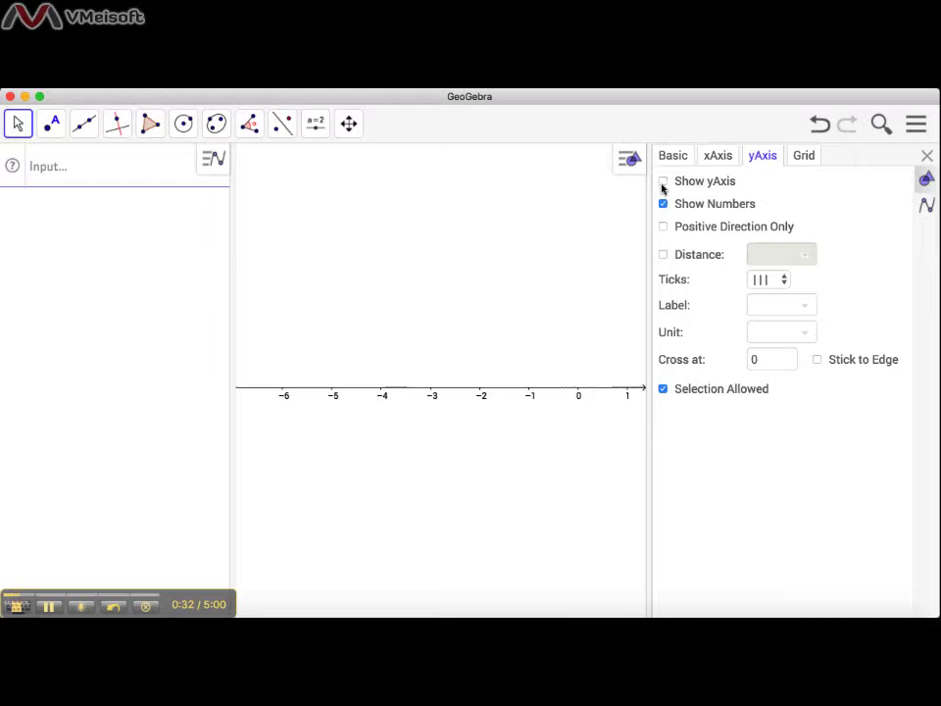
click(928, 156)
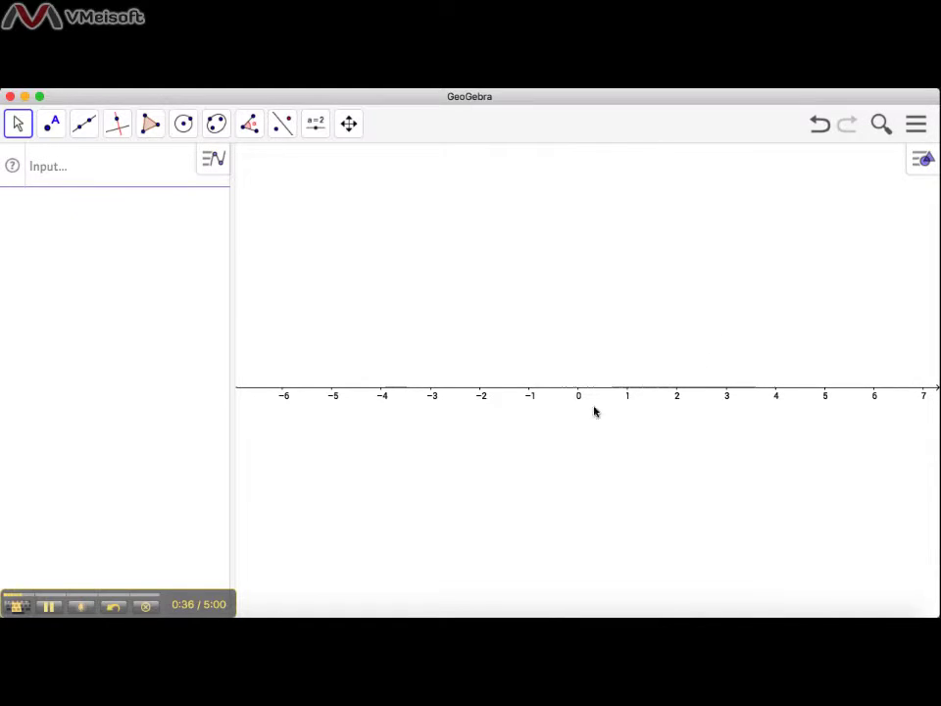
Place a point on the x-axis at the origin (0, 0).
drag(590, 408, 598, 407)
scroll(598, 407, down, 3)
scroll(599, 407, up, 7)
scroll(598, 407, down, 3)
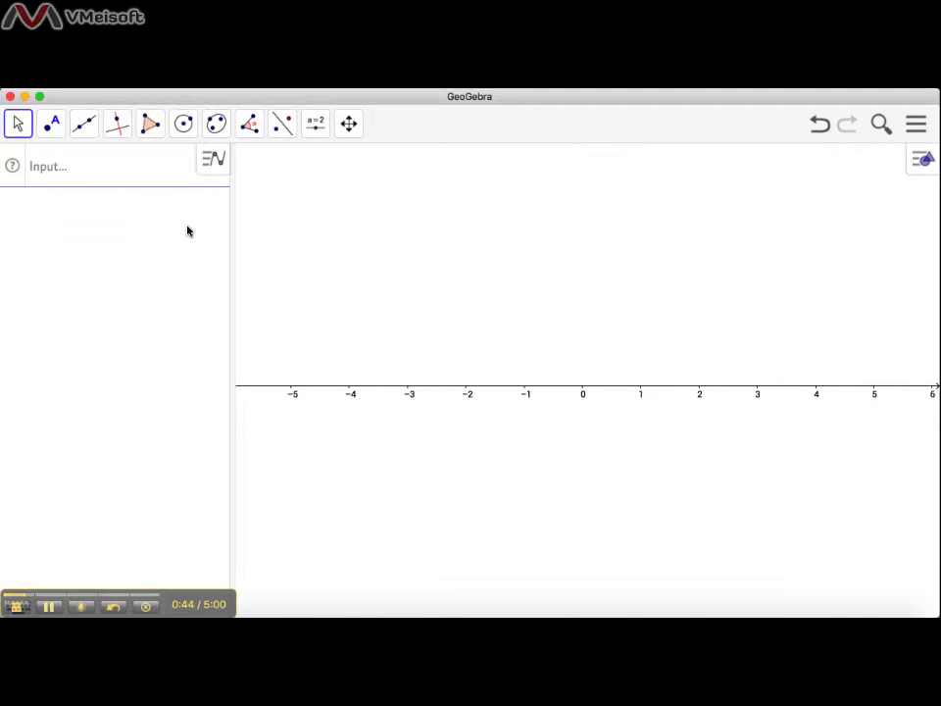
click(53, 133)
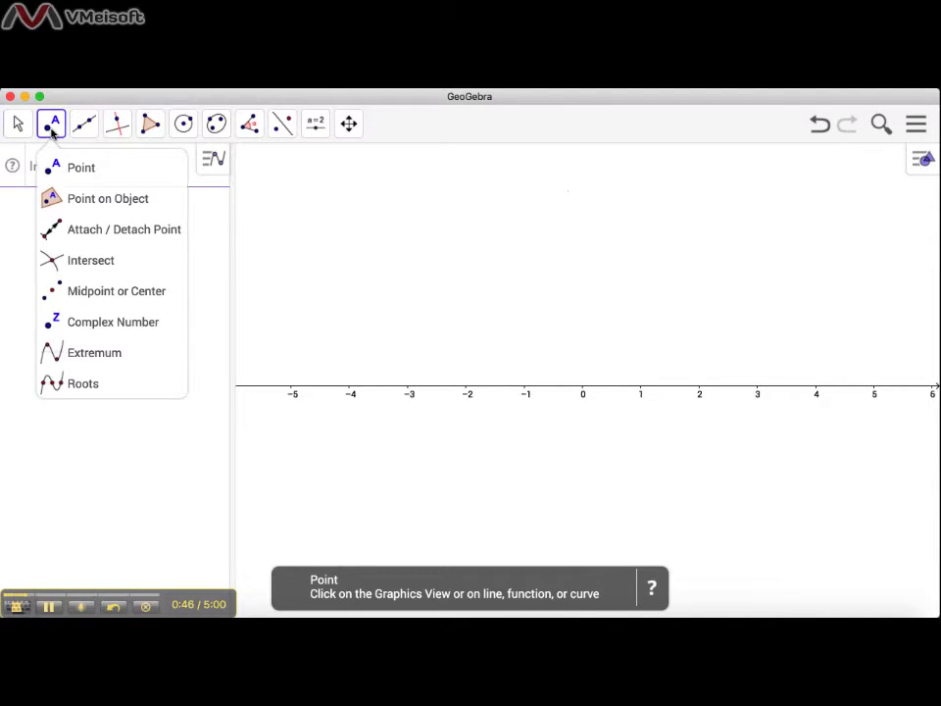
click(72, 168)
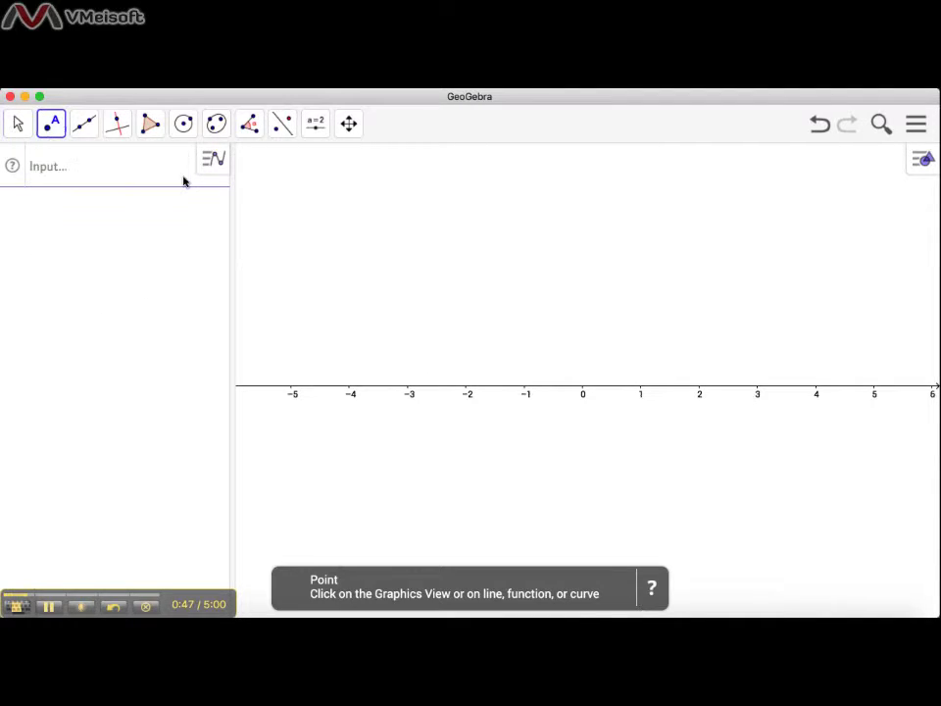
click(584, 390)
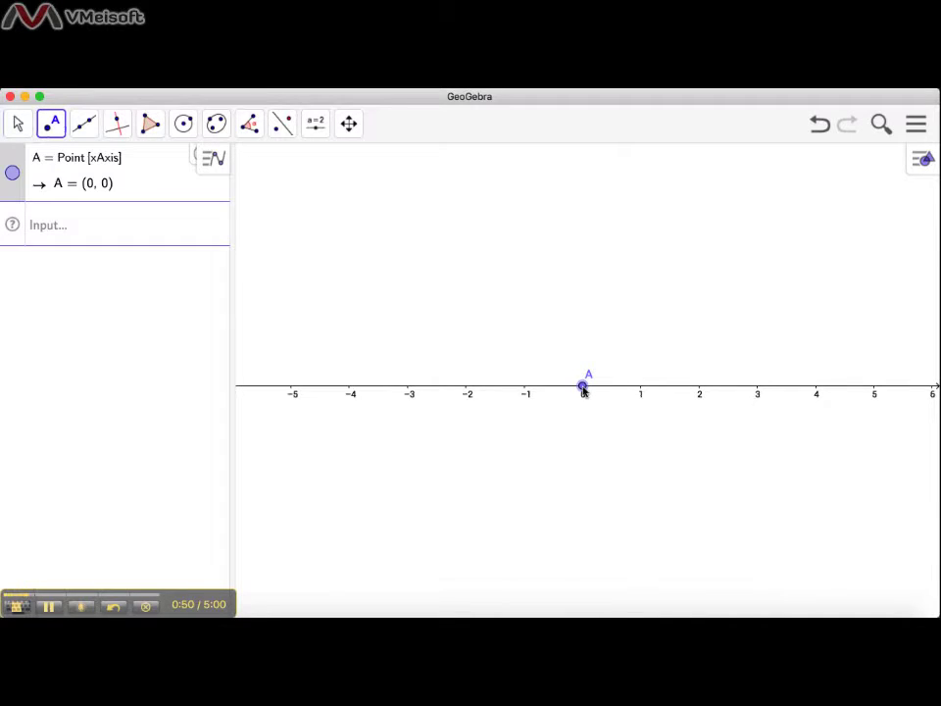
Add the horizontal line y = 2 and hide its label.
click(124, 217)
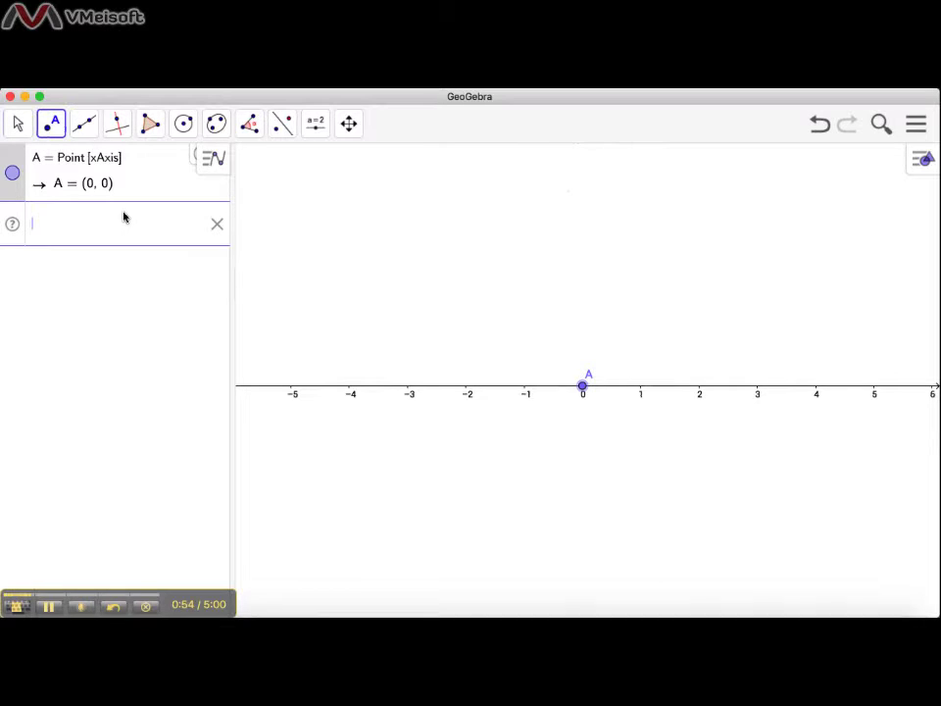
text(y=2)
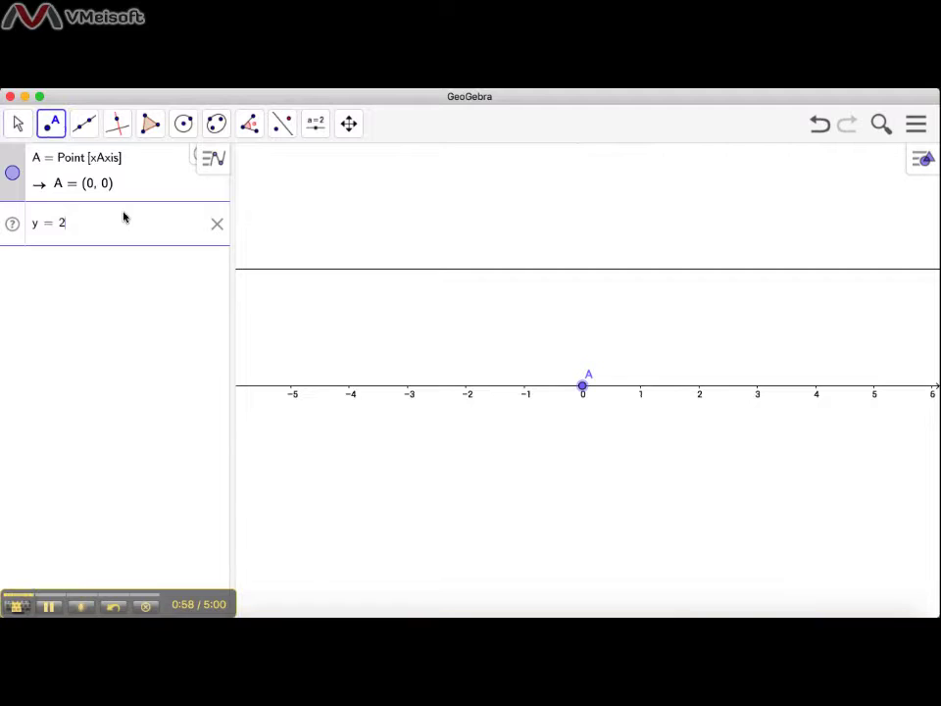
key(Return)
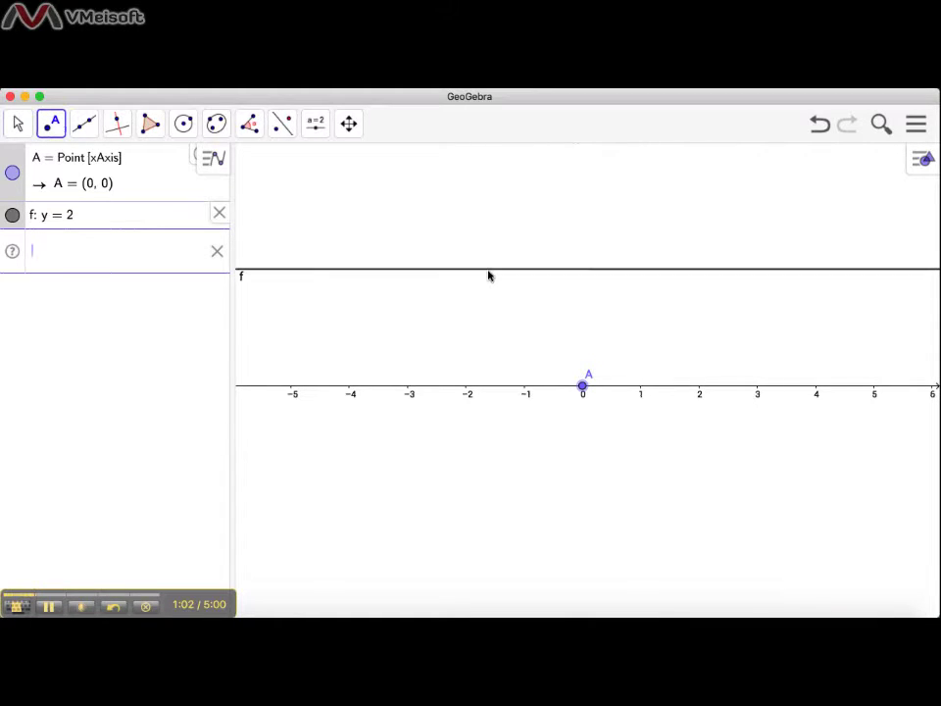
right_click(253, 276)
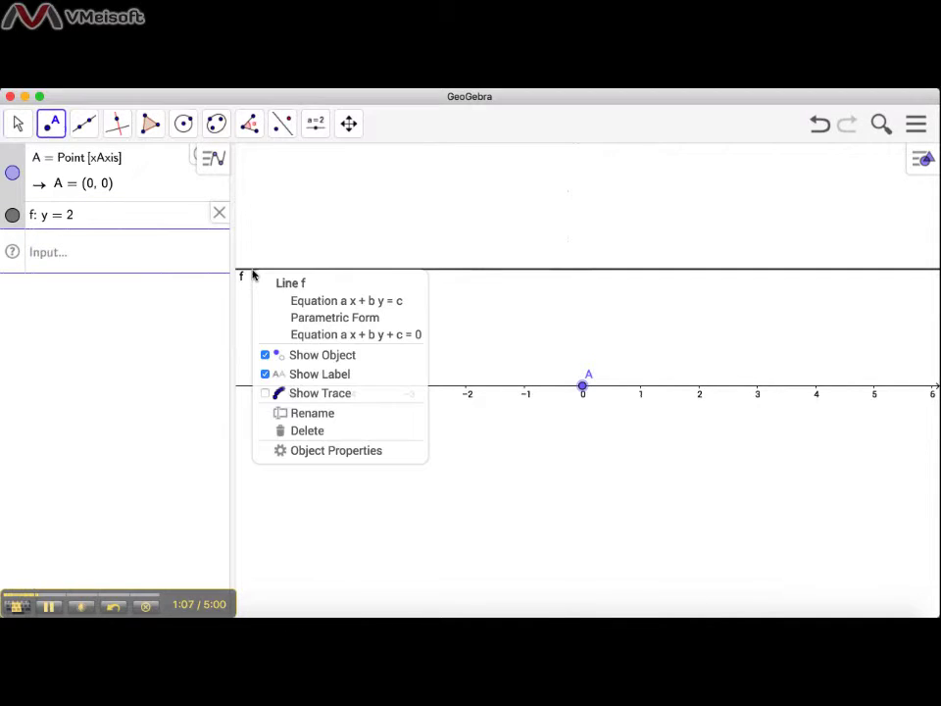
click(265, 376)
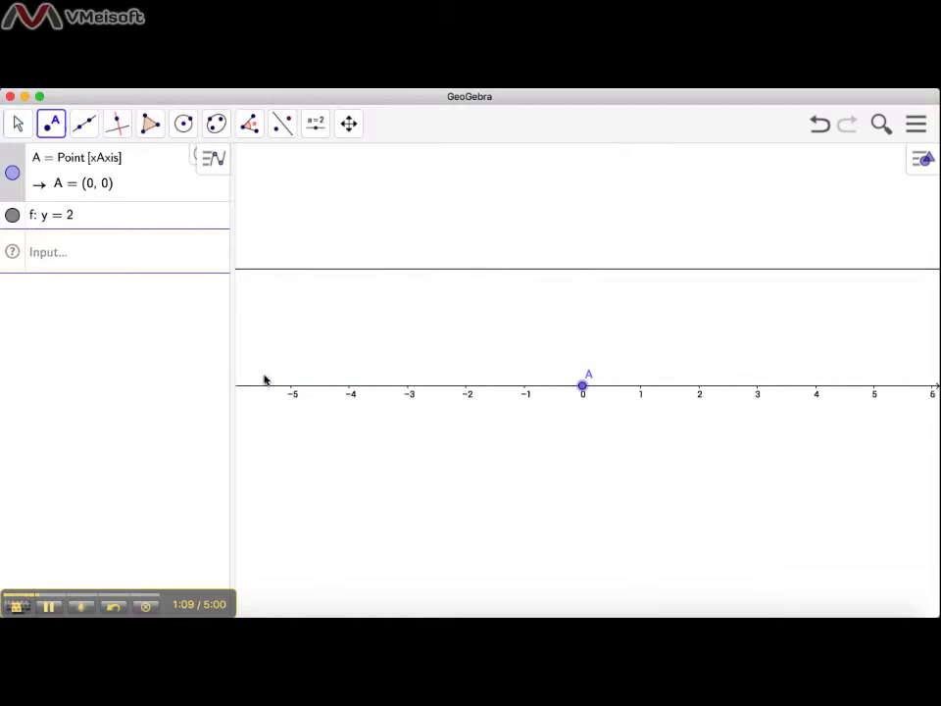
Define the function f(x) = x and hide its graph.
click(137, 241)
text(f(x) )
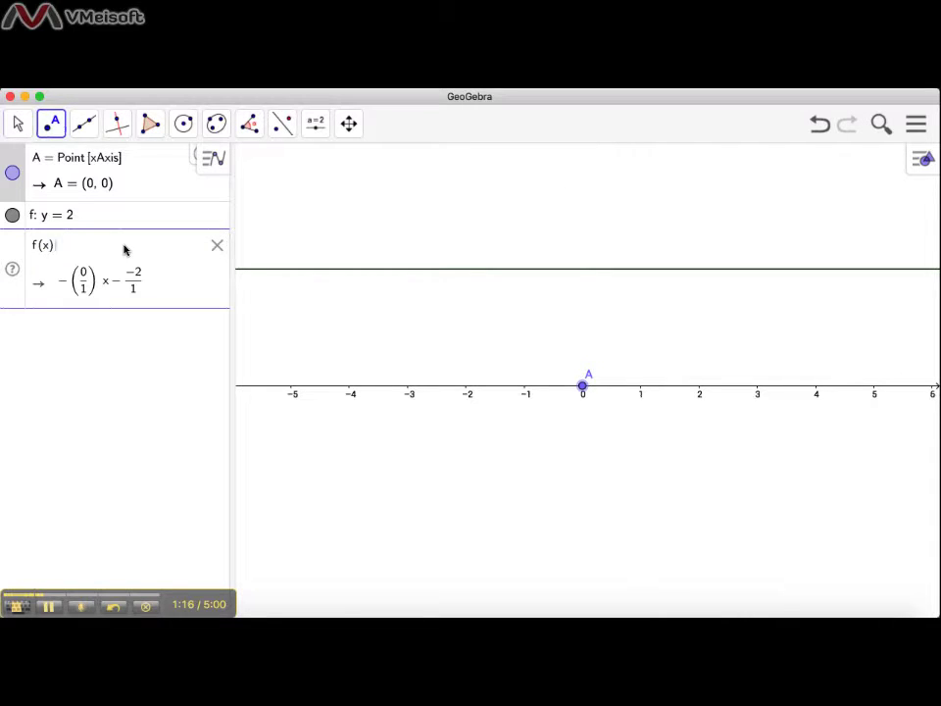
text(= x)
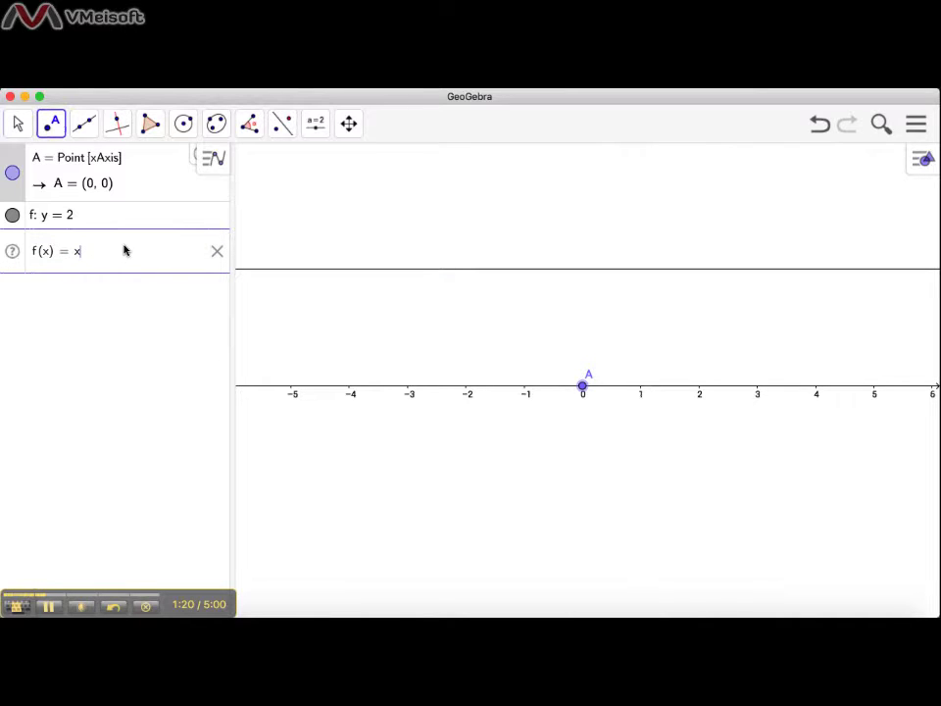
key(Return)
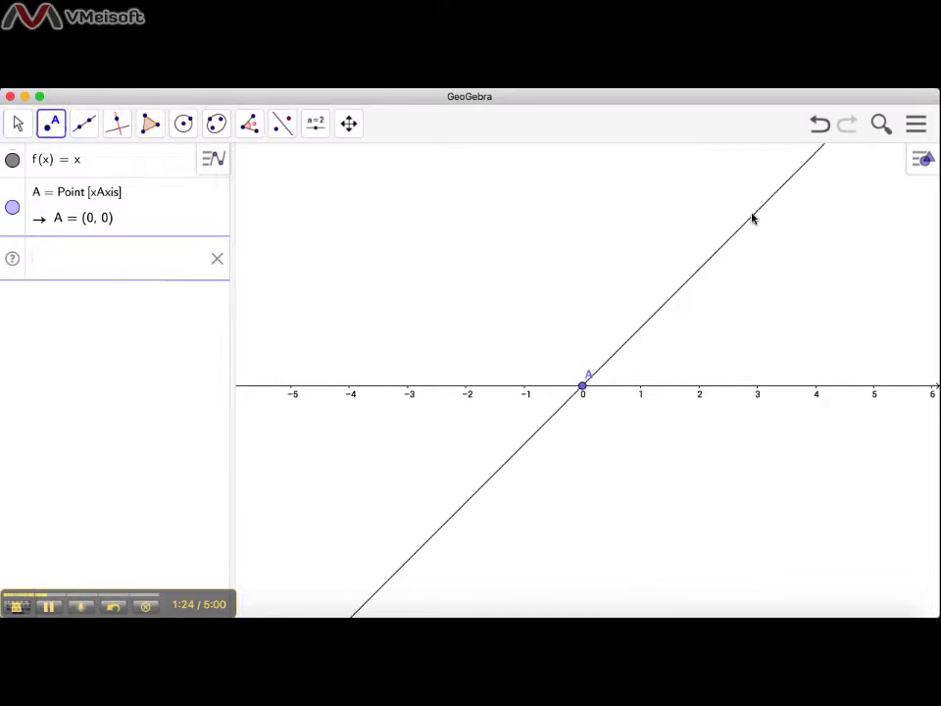
click(13, 160)
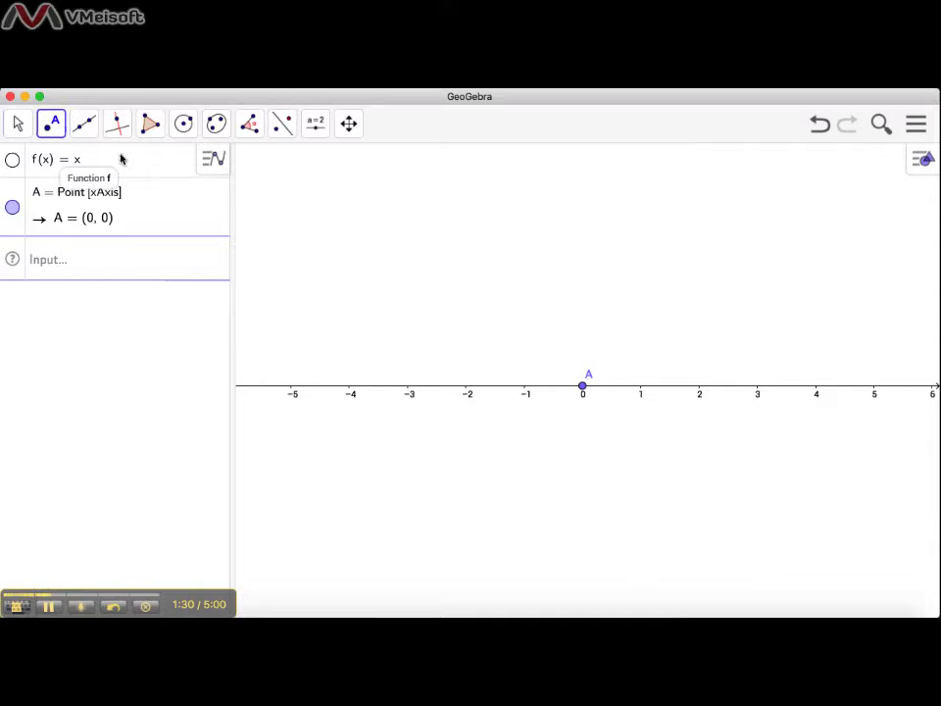
Enter the horizontal line y = 2 and place a point on it at (0, 2).
click(122, 258)
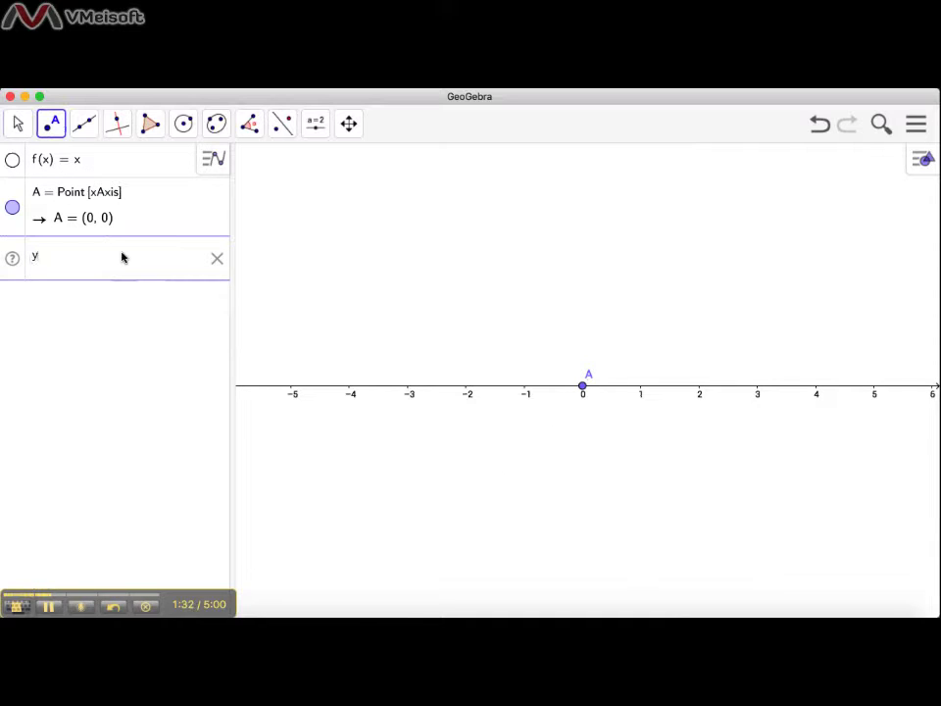
text(y = 2)
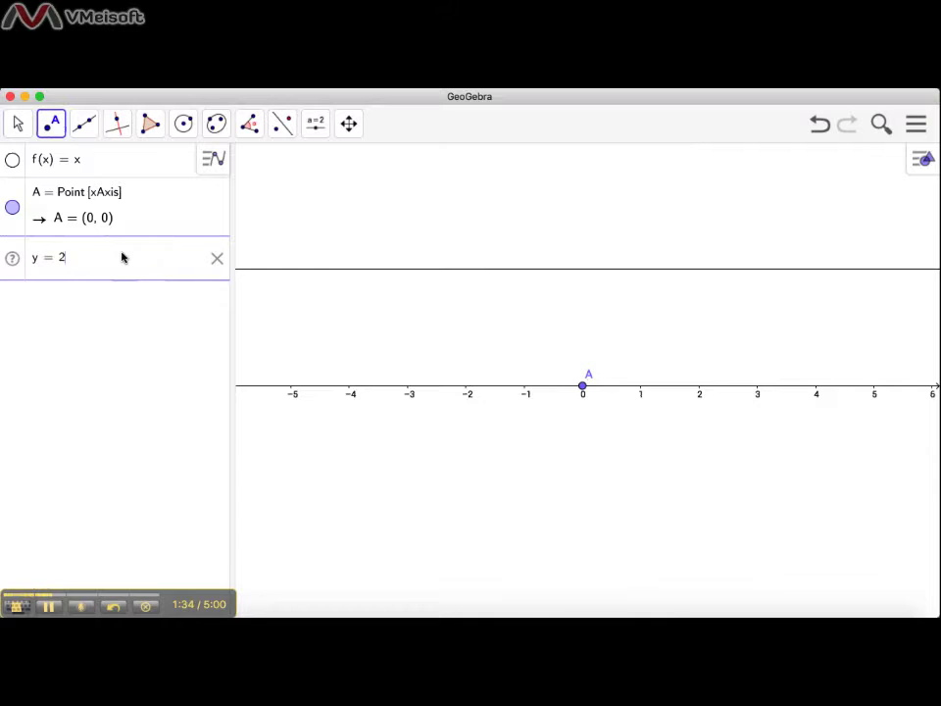
key(Return)
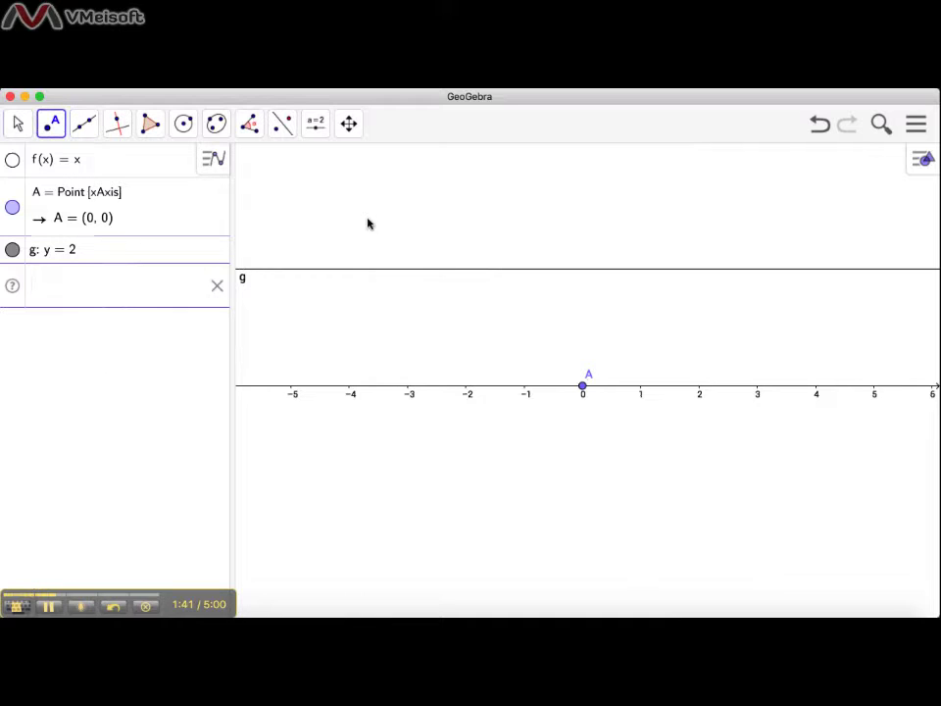
click(59, 123)
click(73, 168)
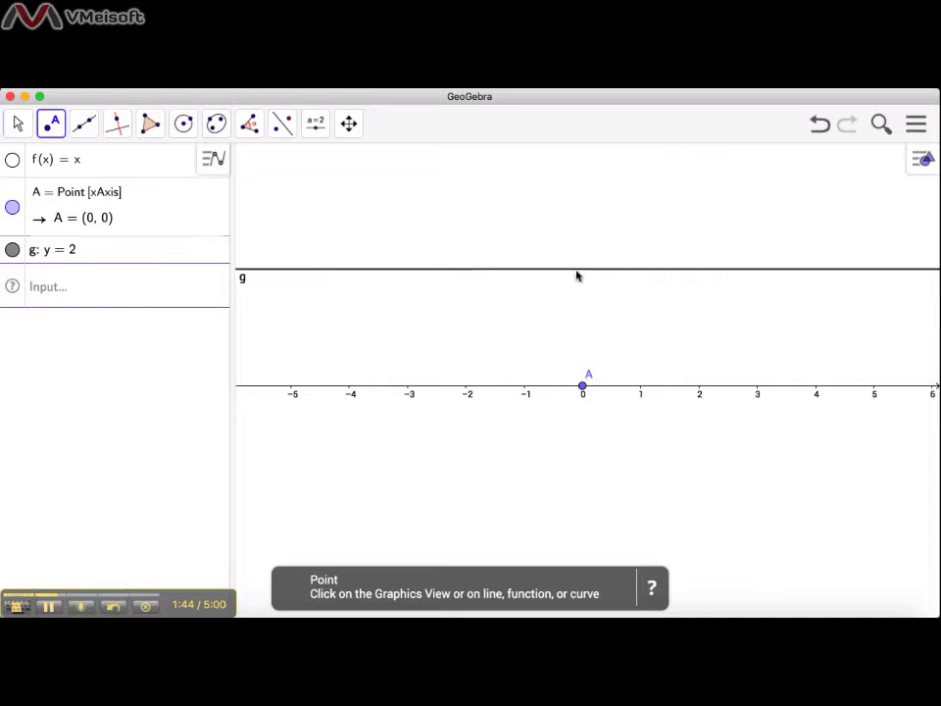
click(582, 270)
Redefine point B as (f(x(A)), 2) and move point A along the x-axis to about x = 1.
click(126, 342)
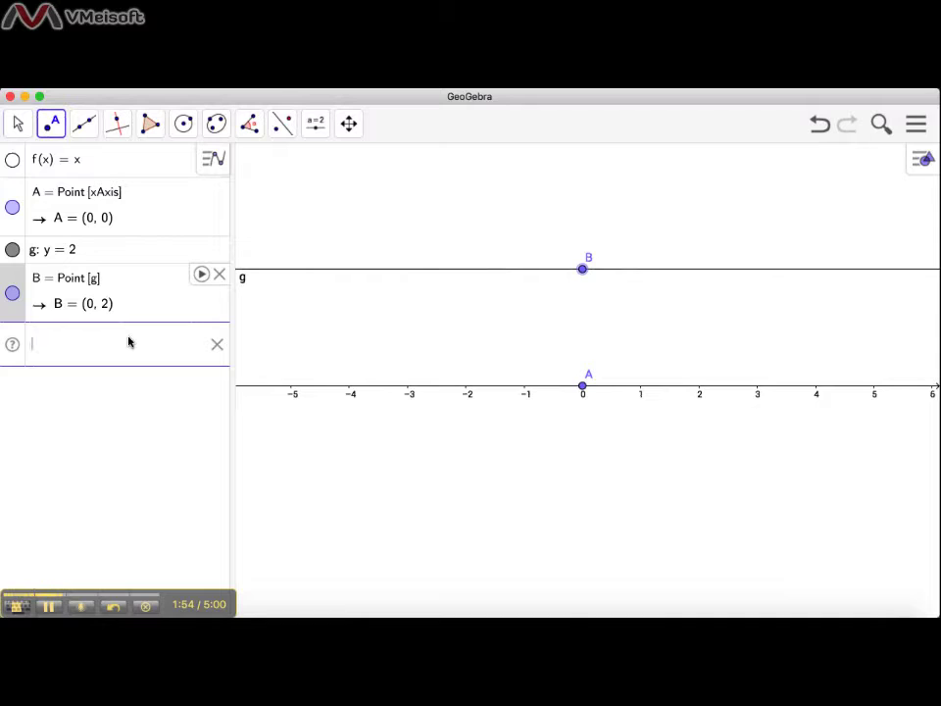
text(: (f(x()
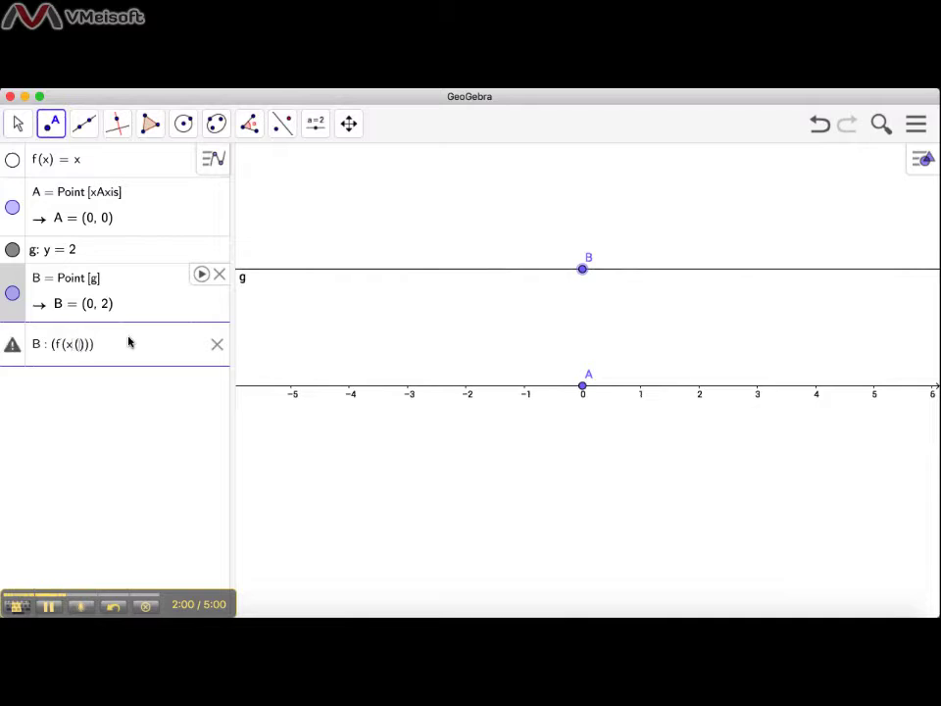
text(A)
key(BackSpace)
text(A)), 2)
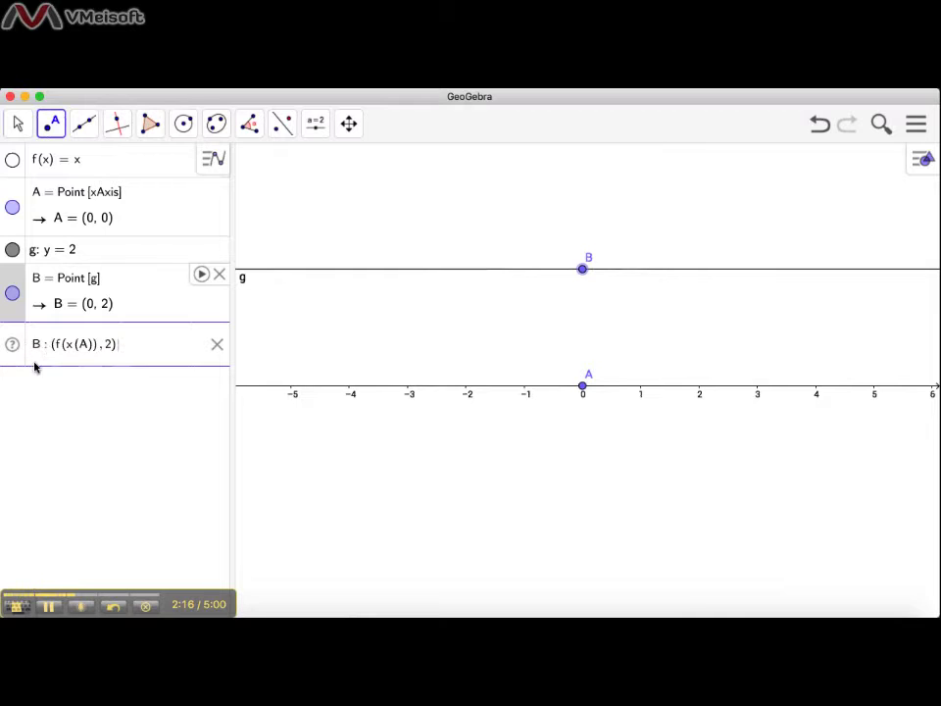
key(Return)
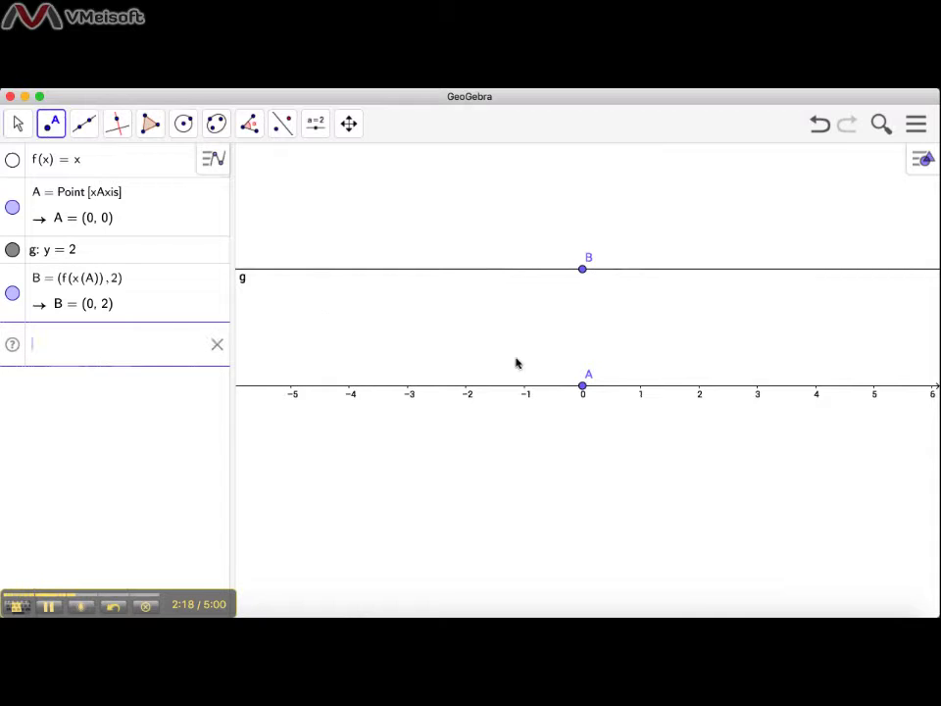
drag(583, 388, 643, 403)
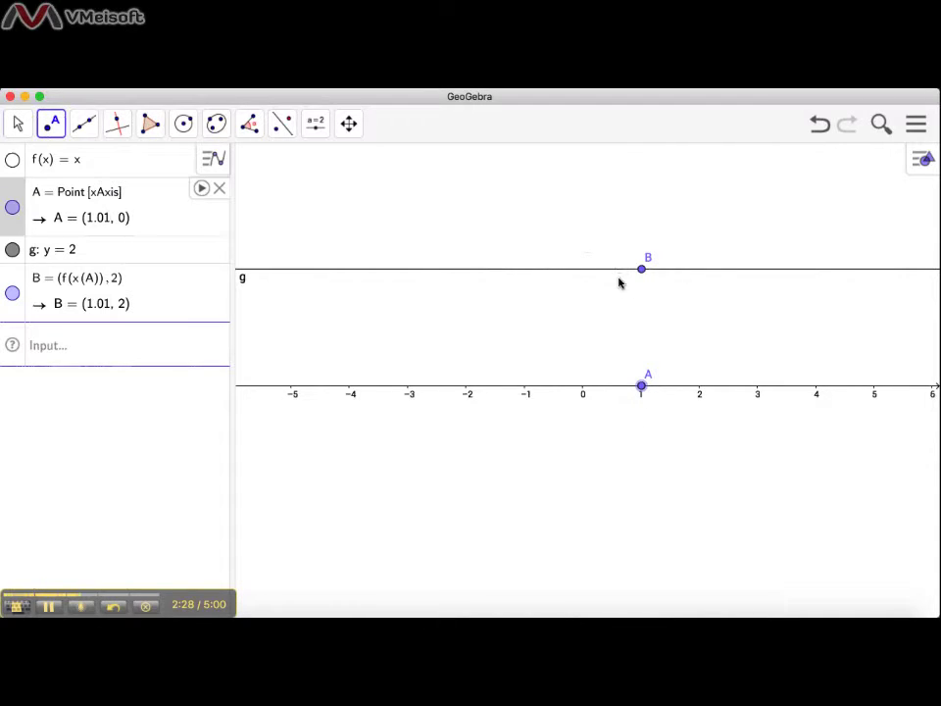
Draw a vector from point A to point B and hide its label.
click(85, 123)
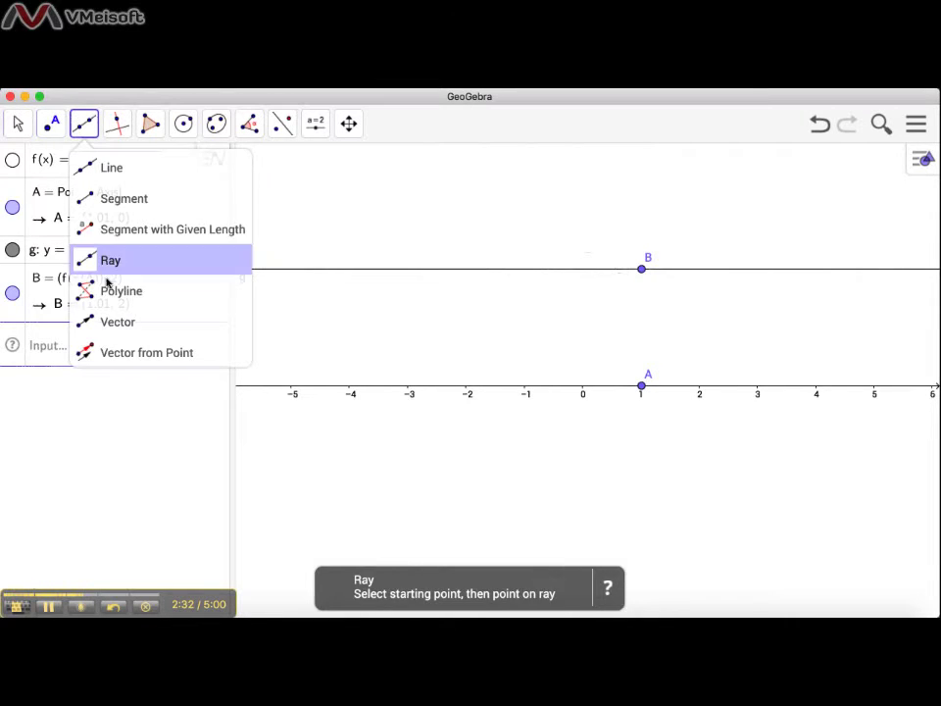
click(118, 320)
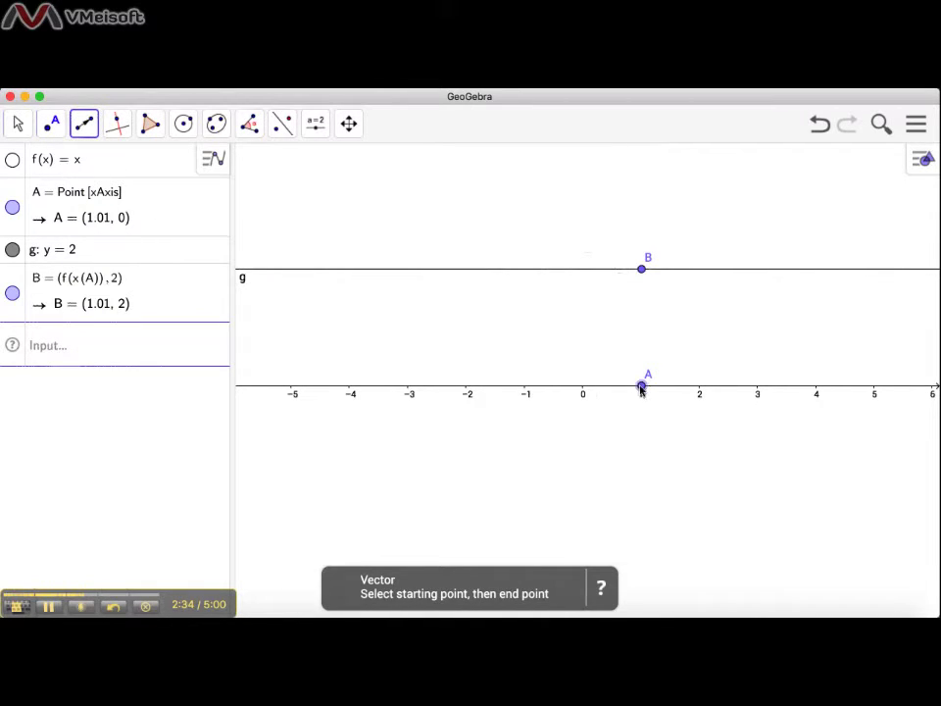
click(641, 387)
click(641, 269)
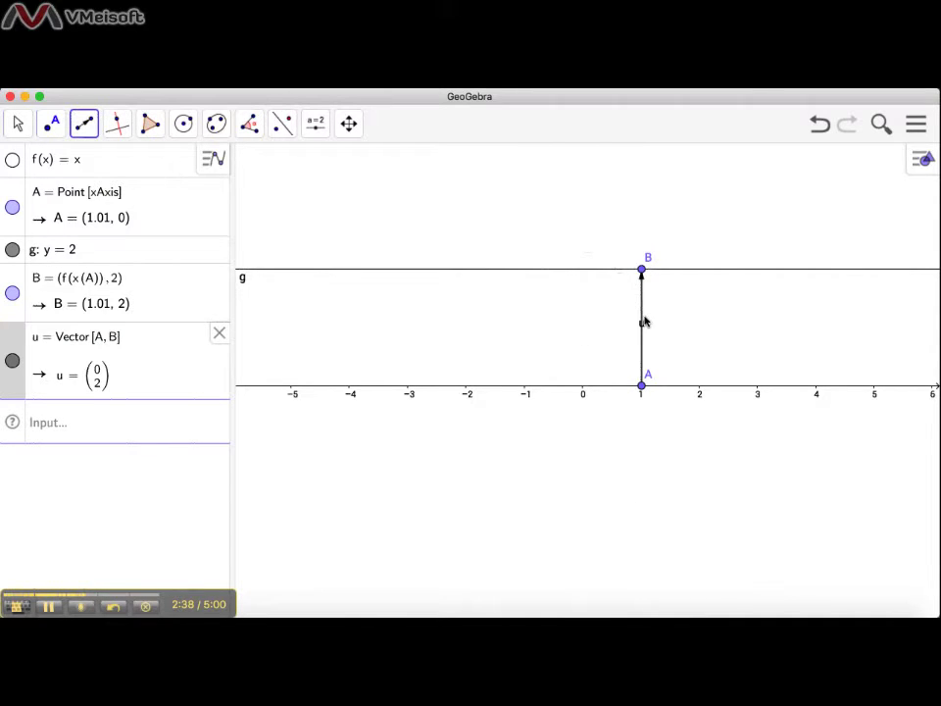
right_click(642, 322)
click(653, 384)
click(642, 388)
click(626, 466)
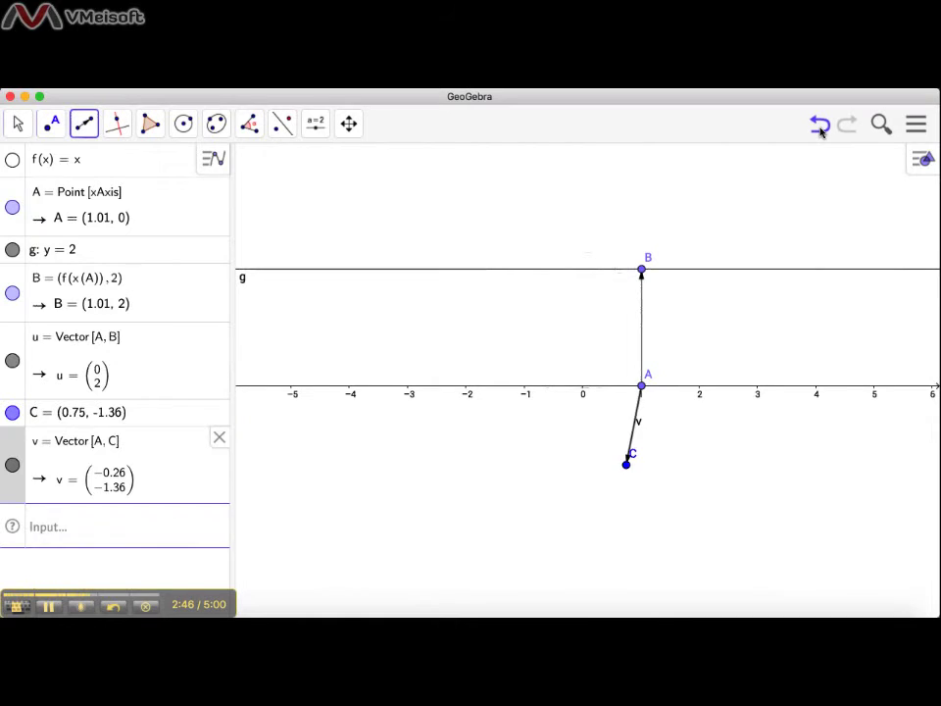
click(820, 125)
Move point A along the x-axis to about x = 0 and change the function to f(x) = 2x.
click(20, 122)
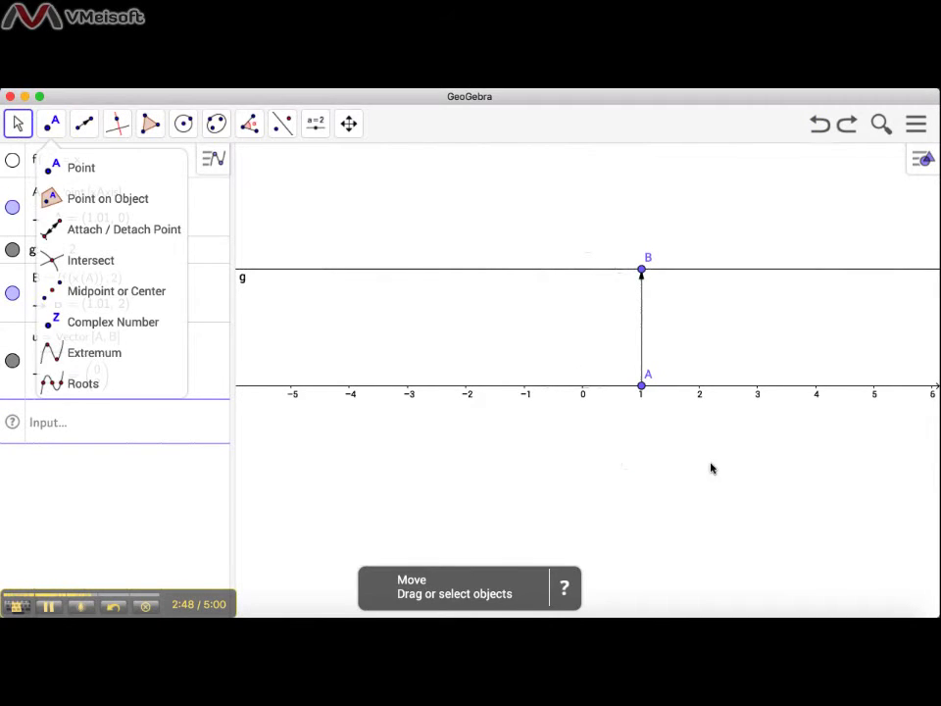
drag(642, 385, 582, 397)
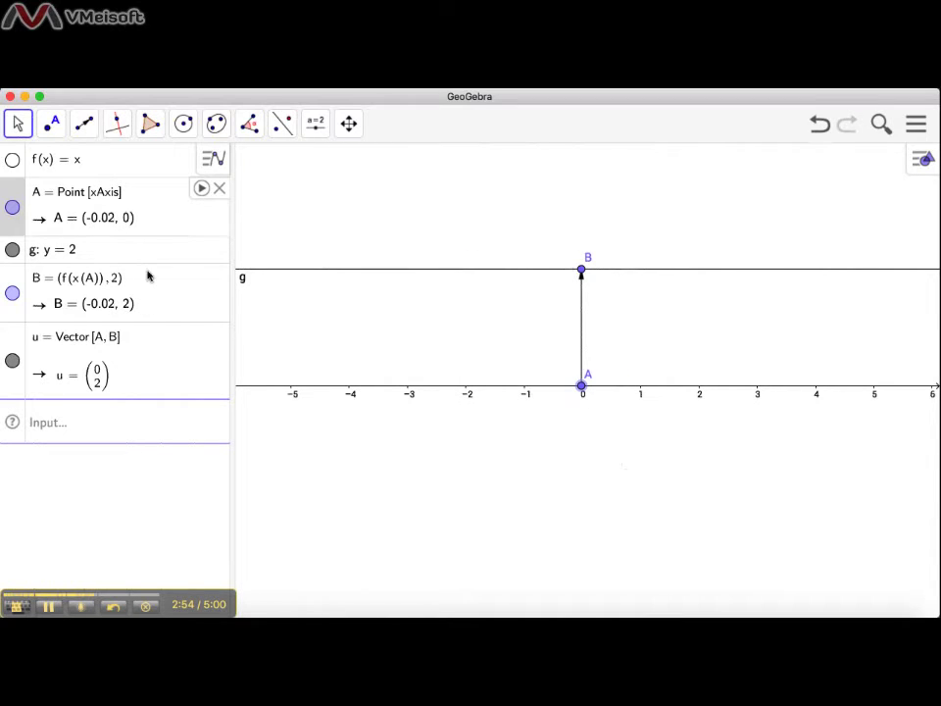
click(67, 163)
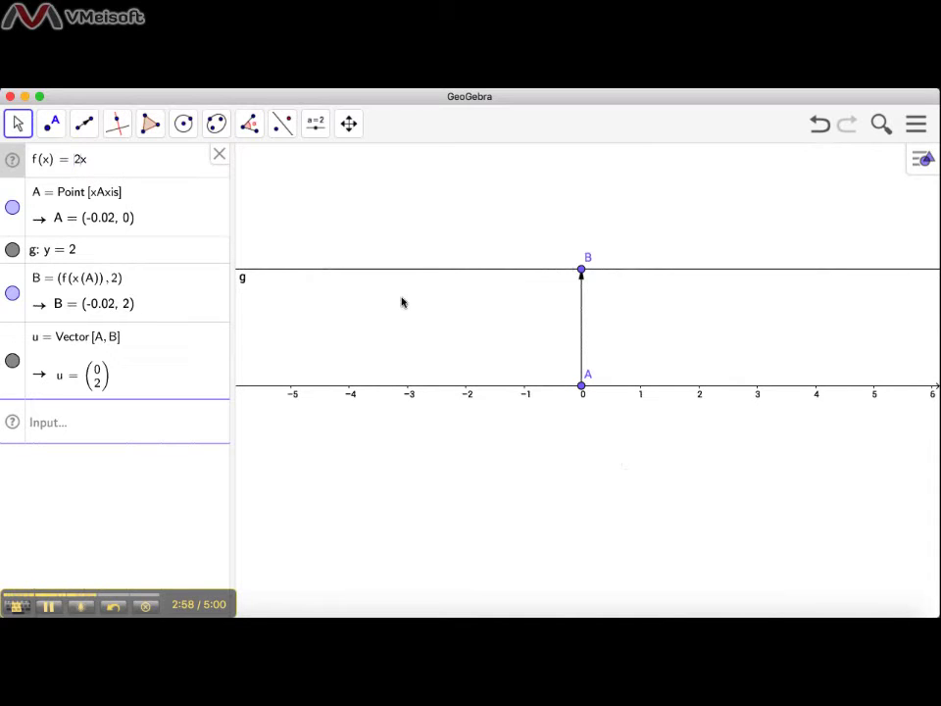
Test the mapping by moving point A along the x-axis to x = 1, x = 2 and back to about x = 0.
drag(584, 389, 642, 394)
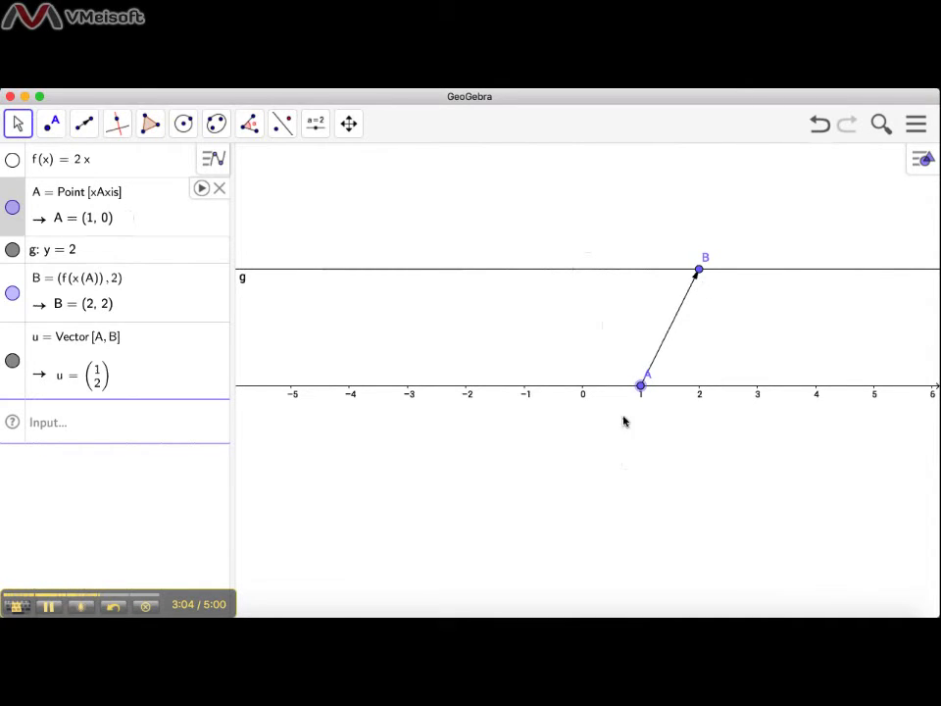
drag(642, 386, 692, 402)
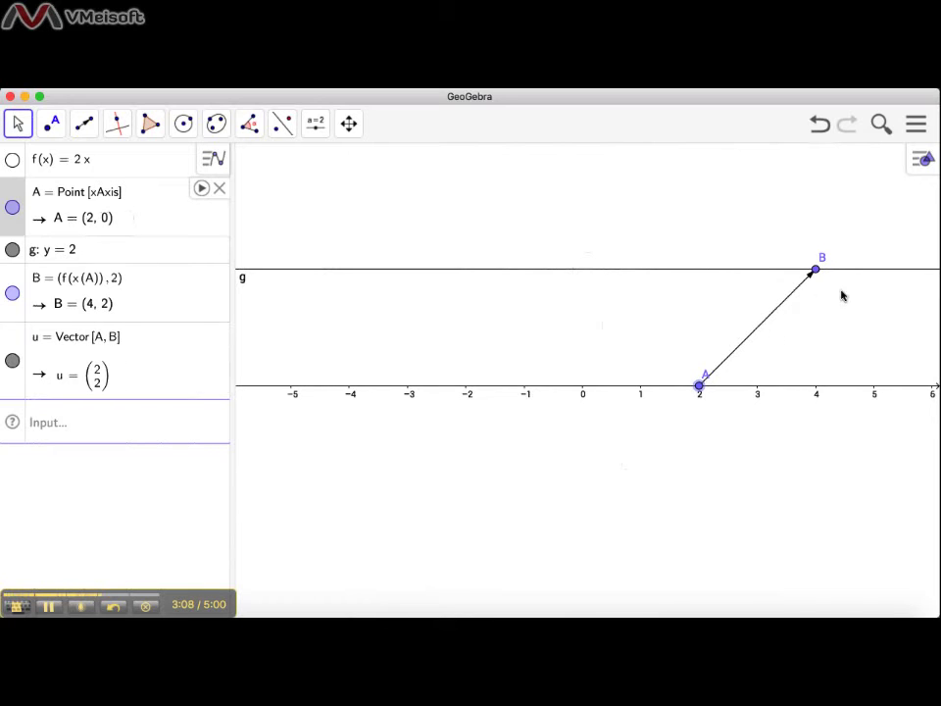
drag(701, 389, 585, 392)
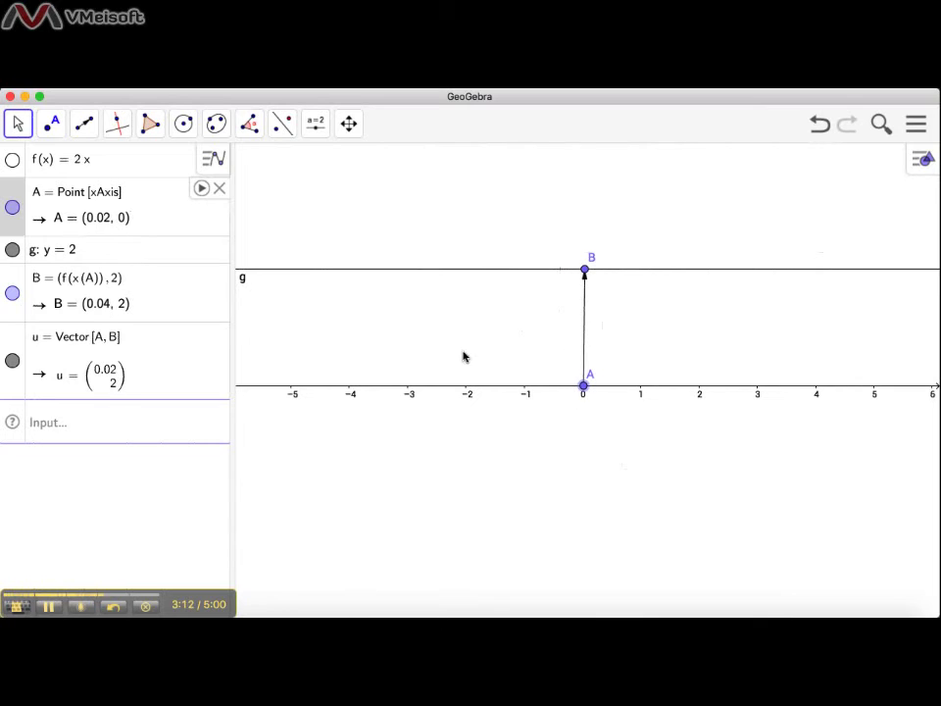
Change the function to f(x) = -2x and move point A along the x-axis, ending at (0, 0).
click(76, 160)
text(-)
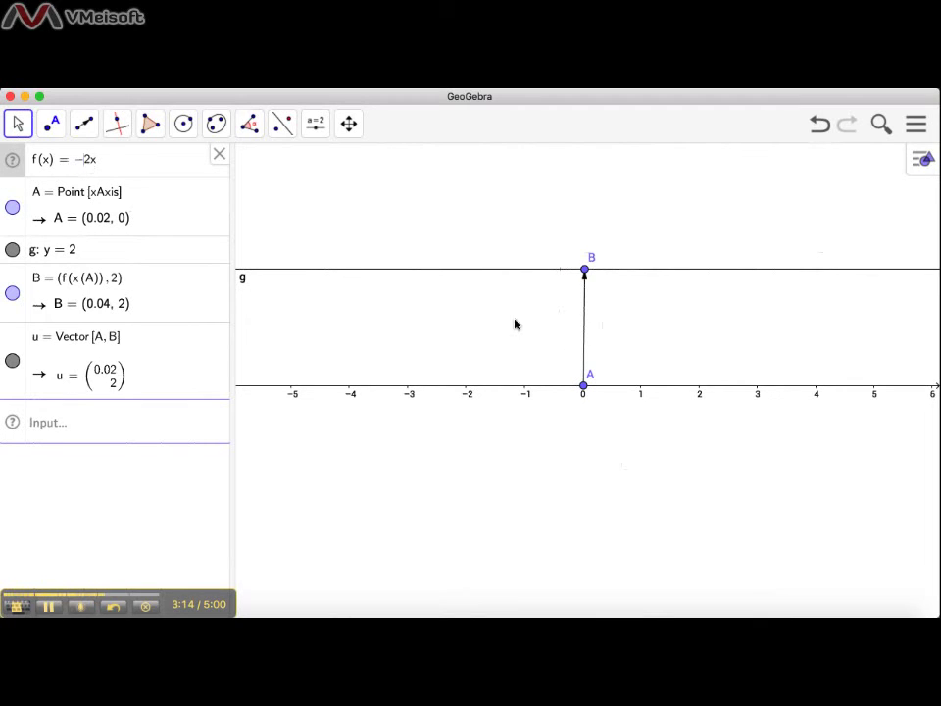
mouse_move(588, 396)
mouse_down()
mouse_move(643, 394)
mouse_move(528, 399)
mouse_move(582, 397)
mouse_up()
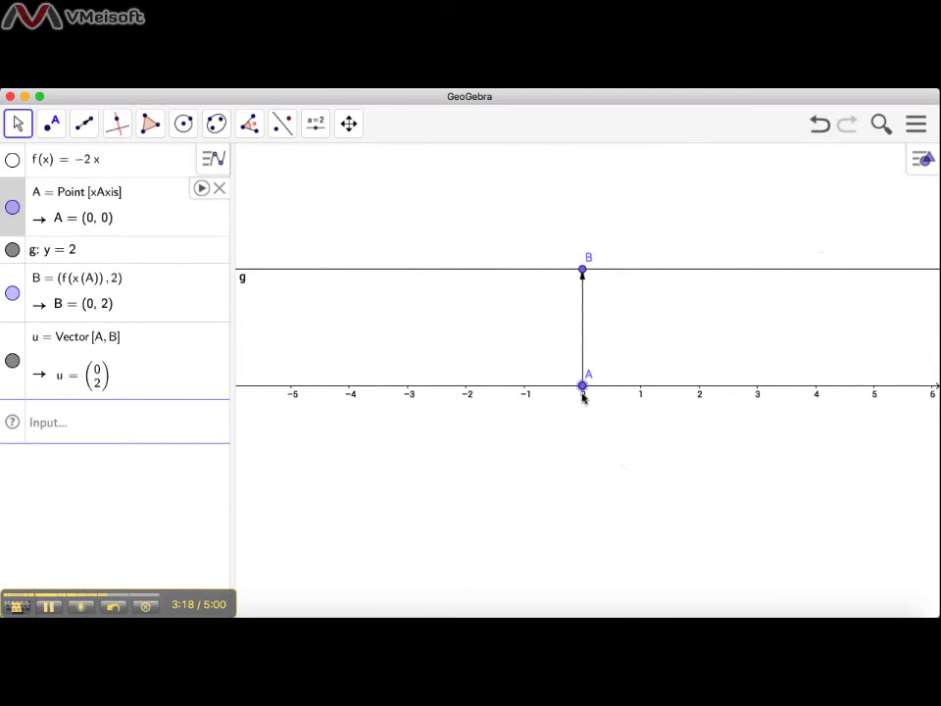
Redefine the function as f(x) = 1/2 x and move point A along the x-axis, ending at (0, 0).
click(88, 163)
key(BackSpace)
key(BackSpace)
text(1/2)
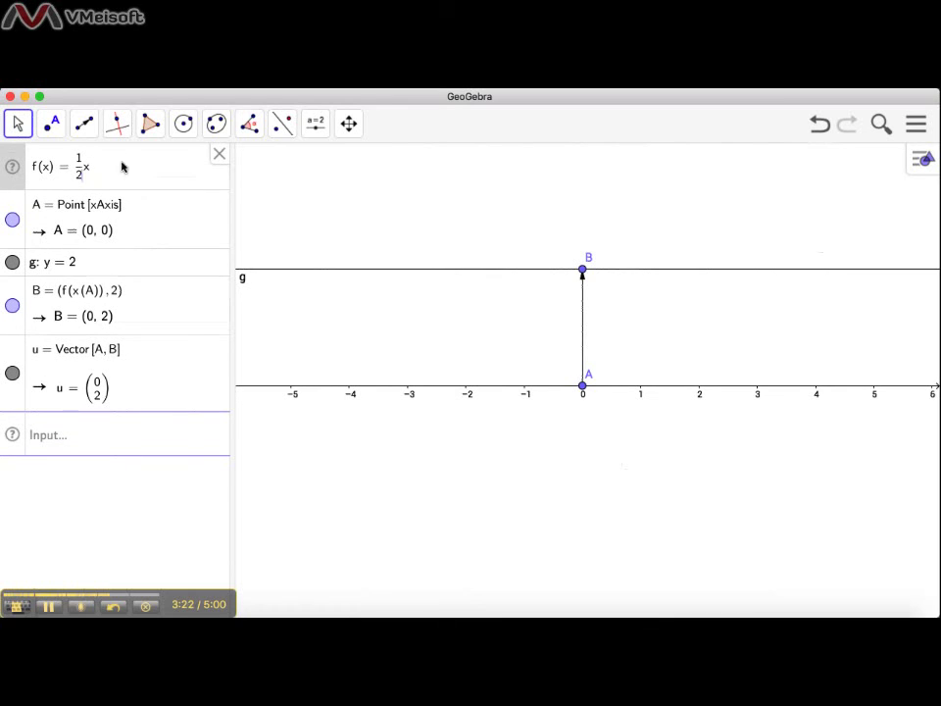
mouse_move(583, 392)
mouse_down()
mouse_move(622, 395)
mouse_move(582, 396)
mouse_up()
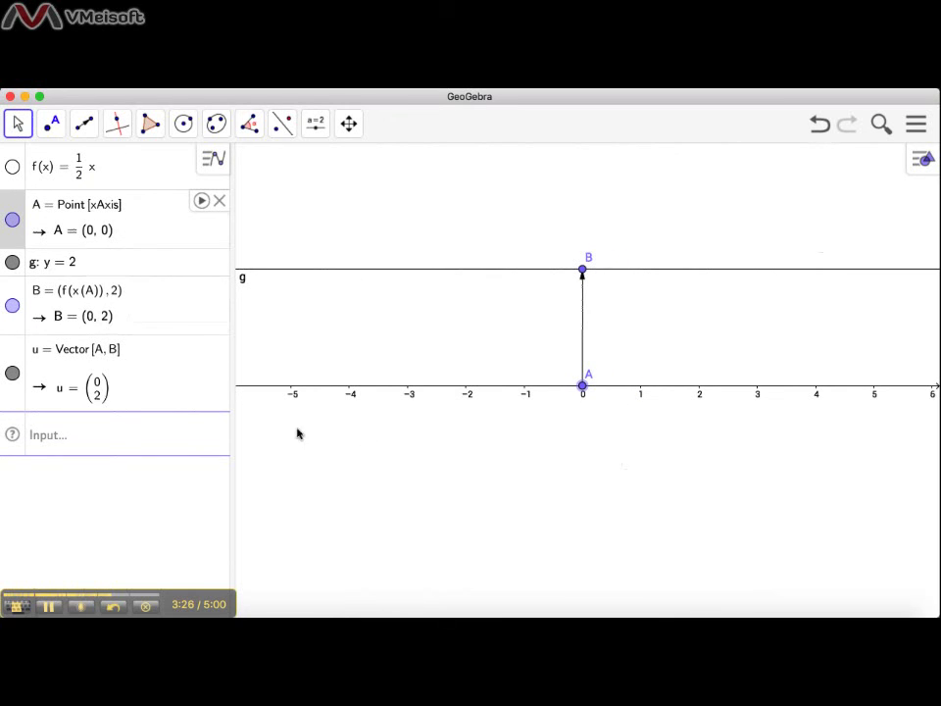